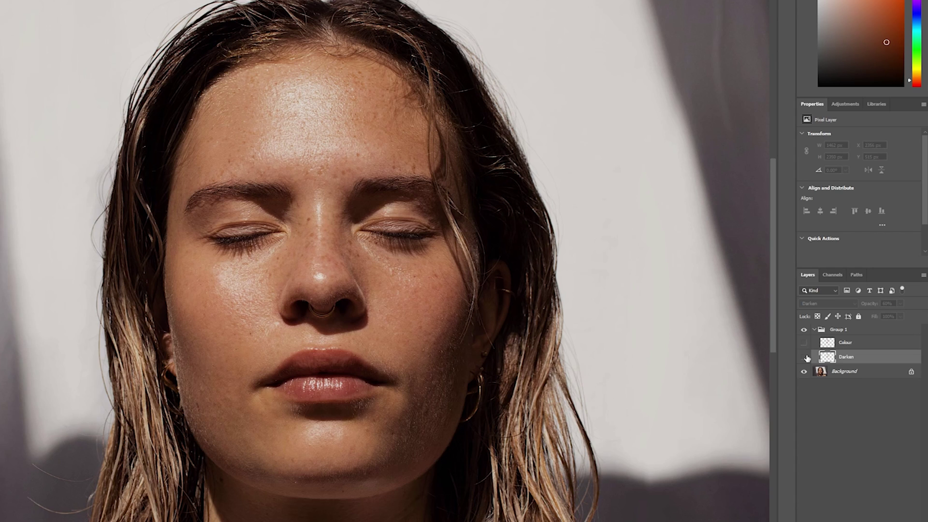
Turn on the Darken and Colour layers and toggle Group 1 to compare the portrait before and after retouching.
click(805, 358)
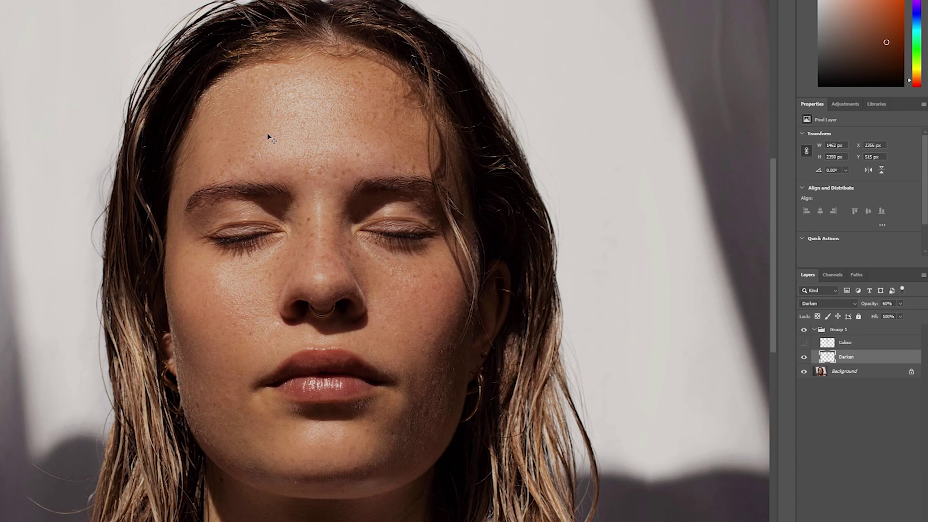
click(804, 343)
click(803, 329)
click(804, 330)
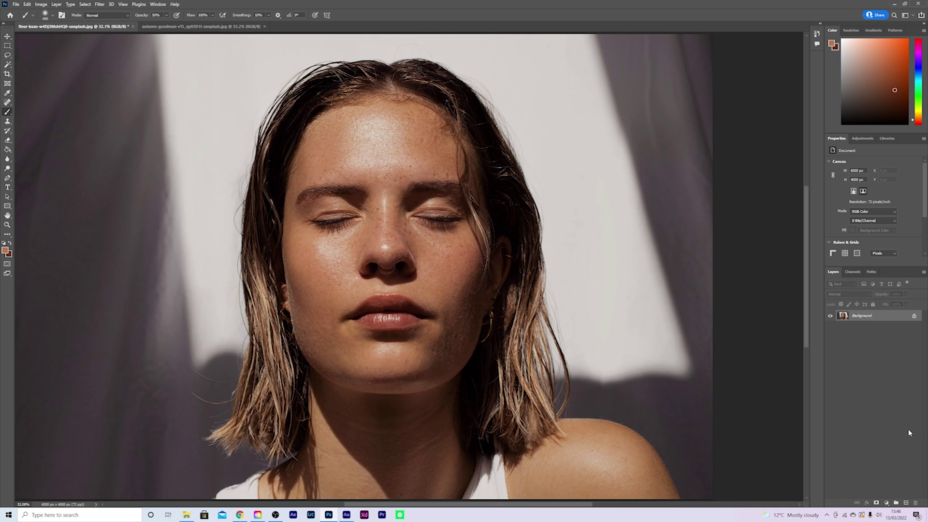
Create a new layer above the Background and set its blend mode to Darken.
click(906, 504)
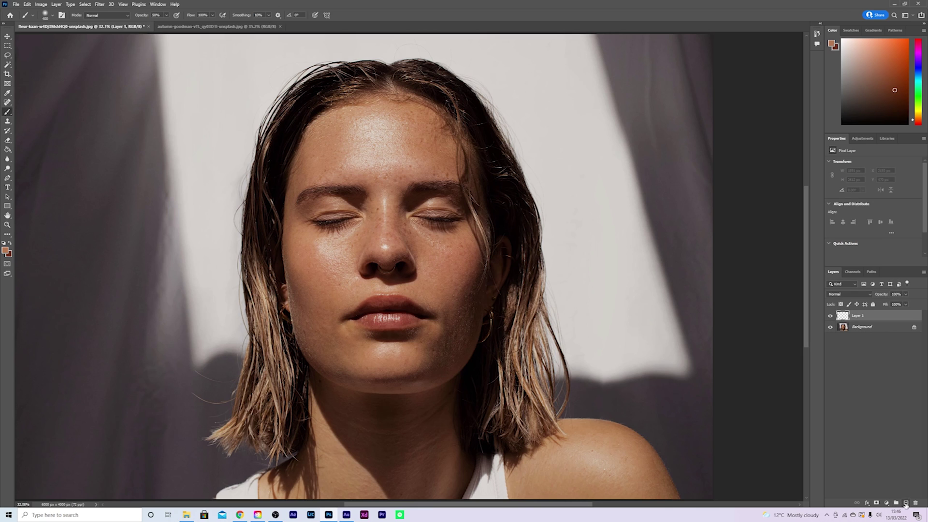
click(841, 296)
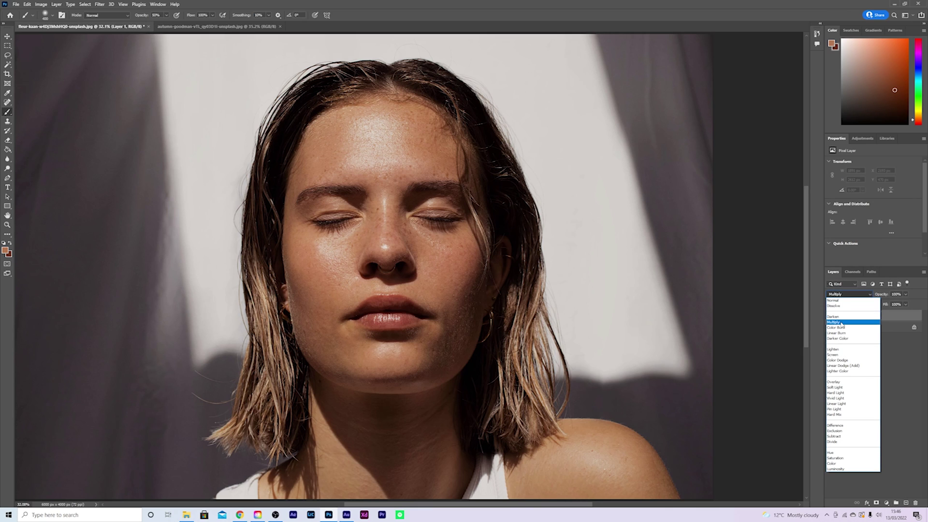
click(841, 317)
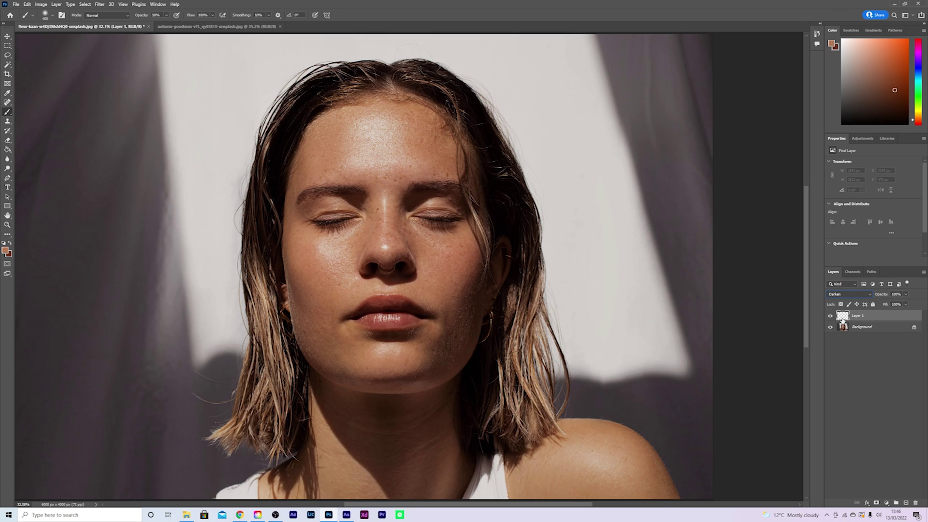
Review the size and hardness settings of the Soft Round brush.
right_click(402, 159)
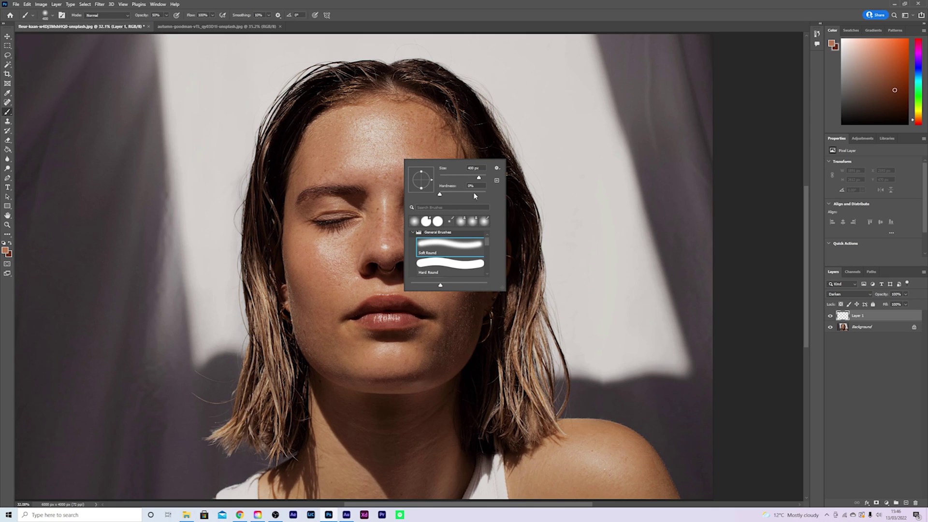
click(53, 16)
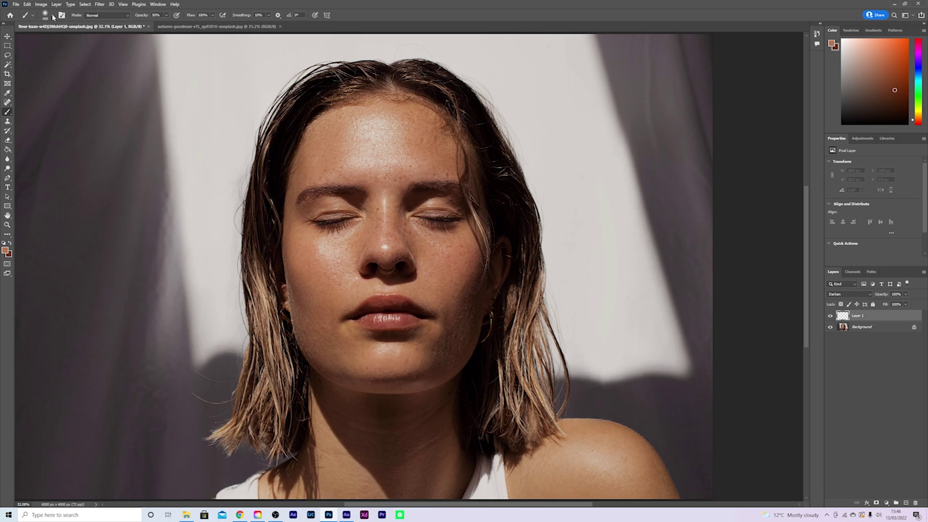
click(53, 16)
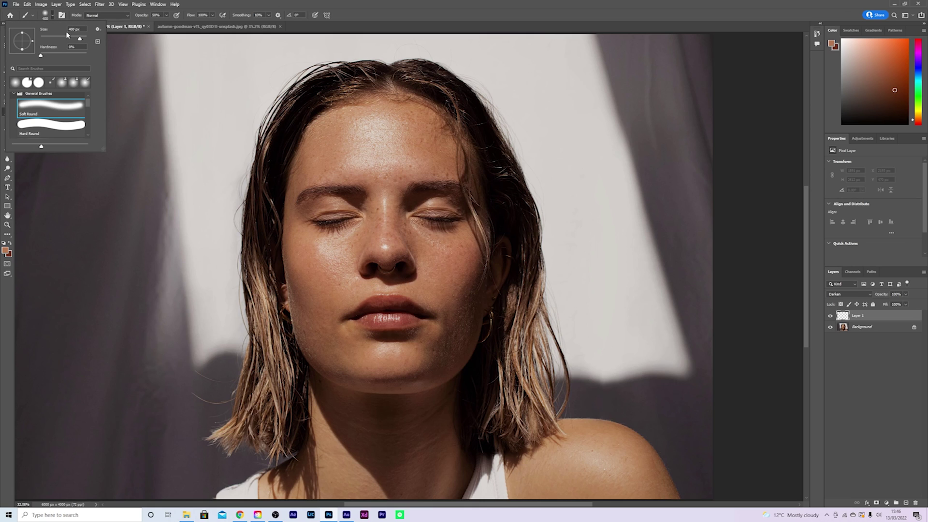
right_click(380, 140)
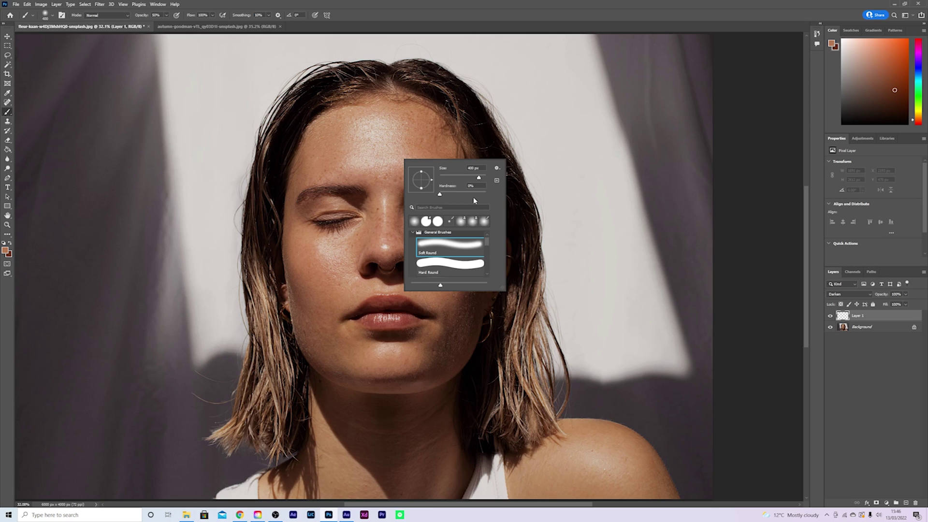
click(403, 143)
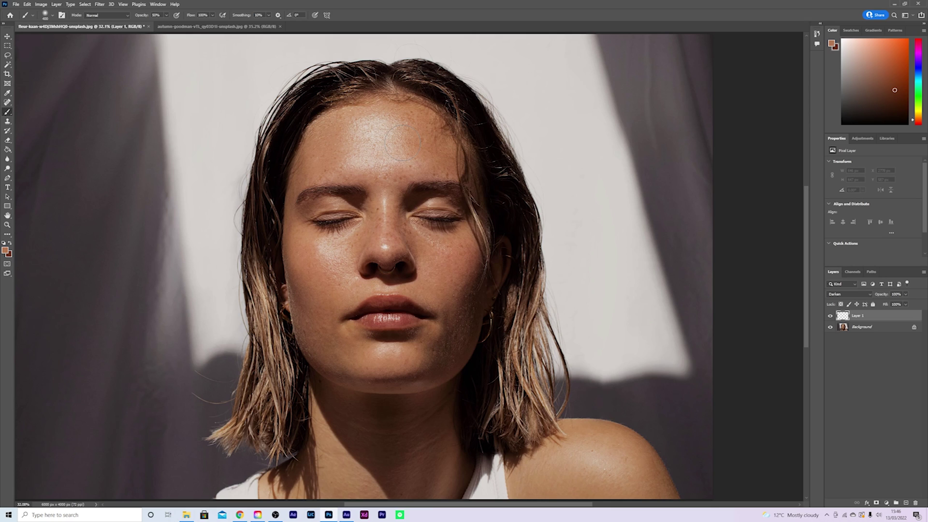
Sample skin tone near the forehead highlight and paint over the shine on the forehead, cheek and nose.
alt+click(403, 143)
mouse_move(405, 138)
mouse_down()
mouse_move(384, 131)
mouse_move(406, 136)
mouse_up()
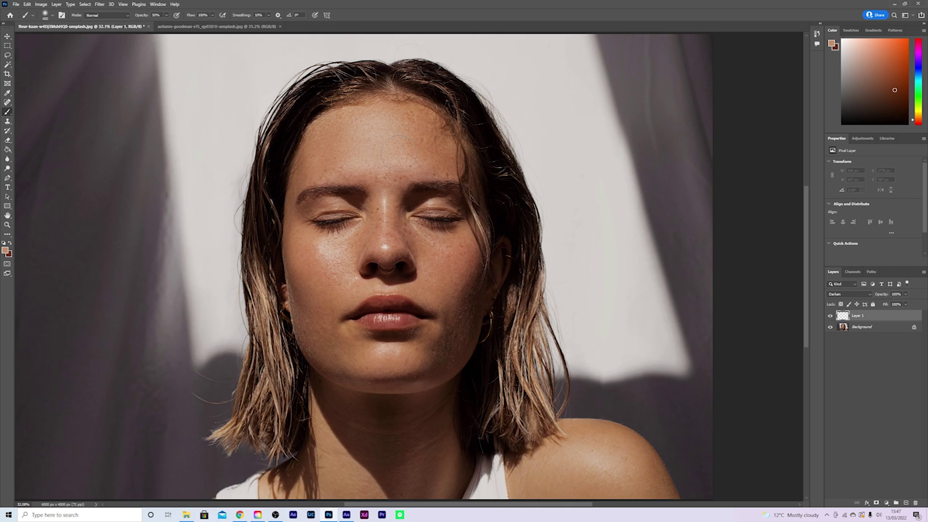
mouse_move(340, 247)
mouse_down()
mouse_move(322, 253)
mouse_move(355, 244)
mouse_move(345, 277)
mouse_move(385, 242)
mouse_move(387, 199)
mouse_up()
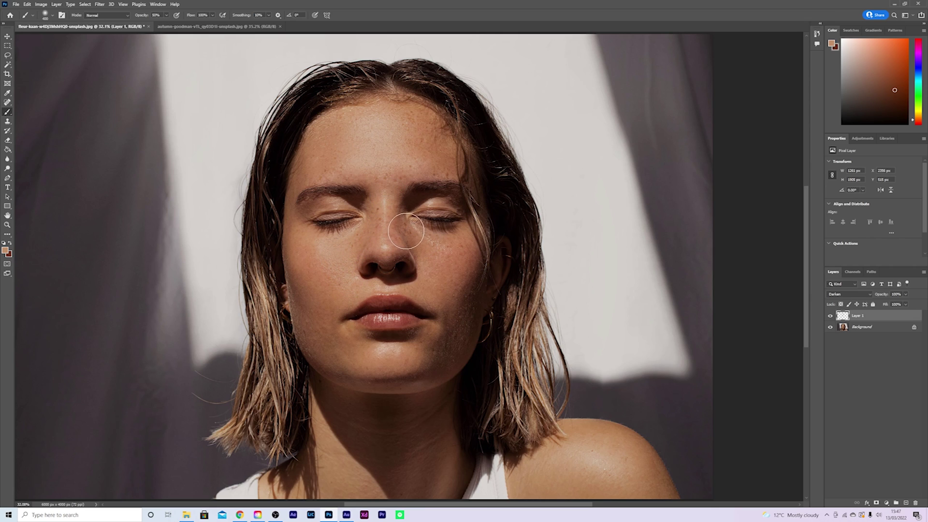
Reduce the brush size and paint over the shine on the cheek beside the nose.
key(bracketleft)
key(bracketleft)
key(bracketleft)
key(bracketleft)
key(bracketleft)
key(bracketleft)
key(bracketleft)
key(bracketleft)
key(bracketleft)
drag(419, 233, 438, 251)
Toggle the Darken layer's visibility to compare the skin with and without the shine removal.
click(830, 317)
click(831, 317)
click(830, 316)
click(831, 317)
click(831, 317)
click(831, 316)
Lower the Darken layer's opacity and compare the softened effect with the original.
drag(883, 296, 868, 296)
click(831, 316)
click(831, 316)
click(830, 316)
click(831, 316)
Add a second new layer above the Darken layer and set its blend mode to Color.
click(905, 503)
click(858, 294)
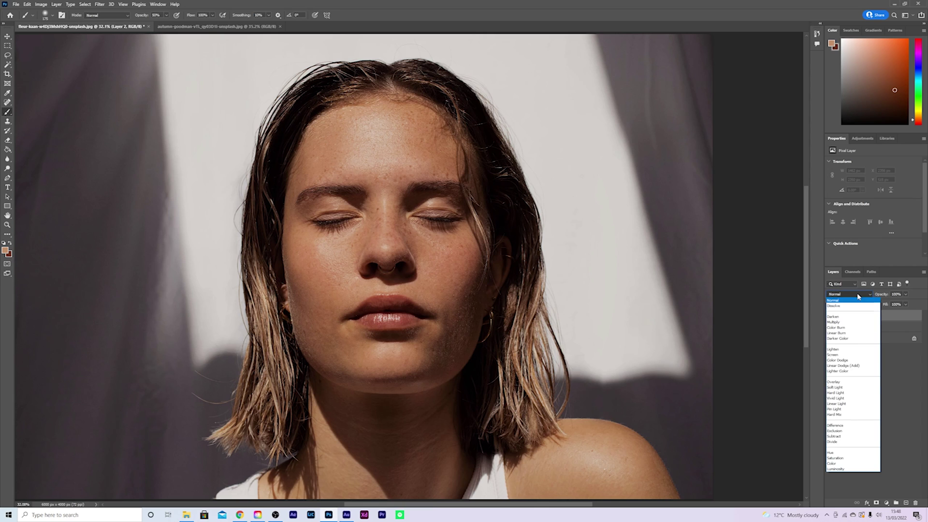
click(846, 465)
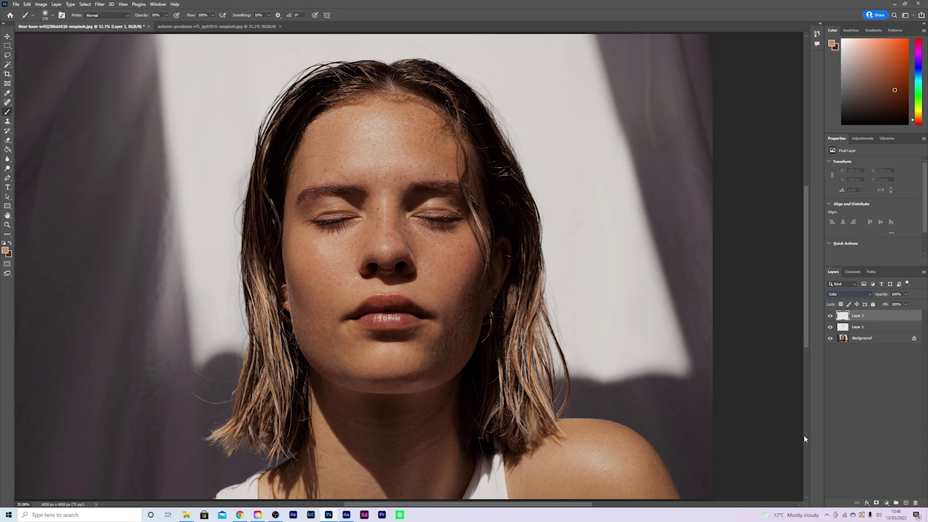
Sample nearby skin tones and paint on the Color layer to even out the forehead, cheeks and chin.
click(411, 145)
key(ctrl+z)
mouse_move(339, 266)
mouse_down()
mouse_move(347, 272)
mouse_move(309, 286)
mouse_up()
alt+click(418, 136)
mouse_move(459, 283)
mouse_down()
mouse_move(440, 348)
mouse_move(452, 354)
mouse_move(470, 321)
mouse_move(450, 365)
mouse_move(472, 306)
mouse_move(460, 351)
mouse_move(473, 318)
mouse_move(446, 365)
mouse_move(464, 322)
mouse_up()
key(ctrl+z)
alt+click(404, 345)
drag(402, 347, 386, 353)
alt+click(313, 250)
alt+click(408, 284)
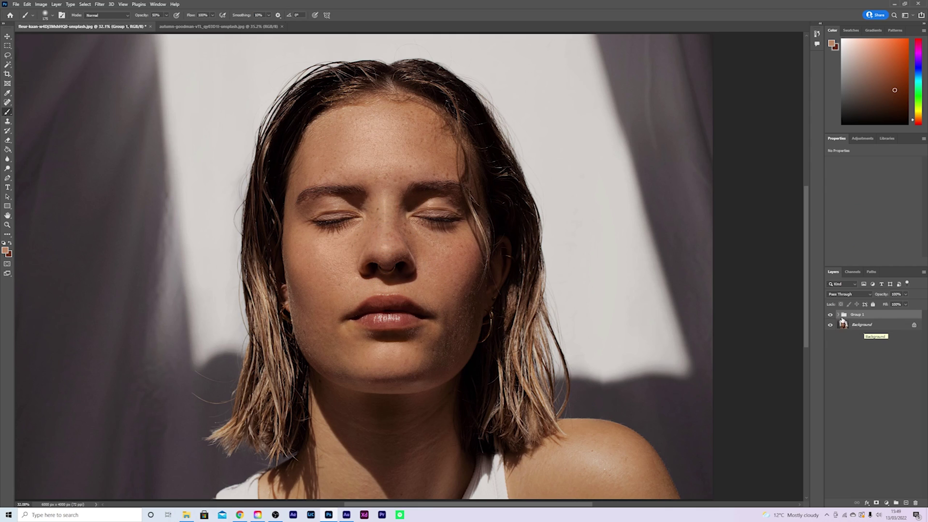
Toggle Group 1 off and on to compare the portrait before and after the retouch.
click(829, 316)
click(829, 315)
click(829, 315)
click(830, 316)
click(829, 316)
click(829, 316)
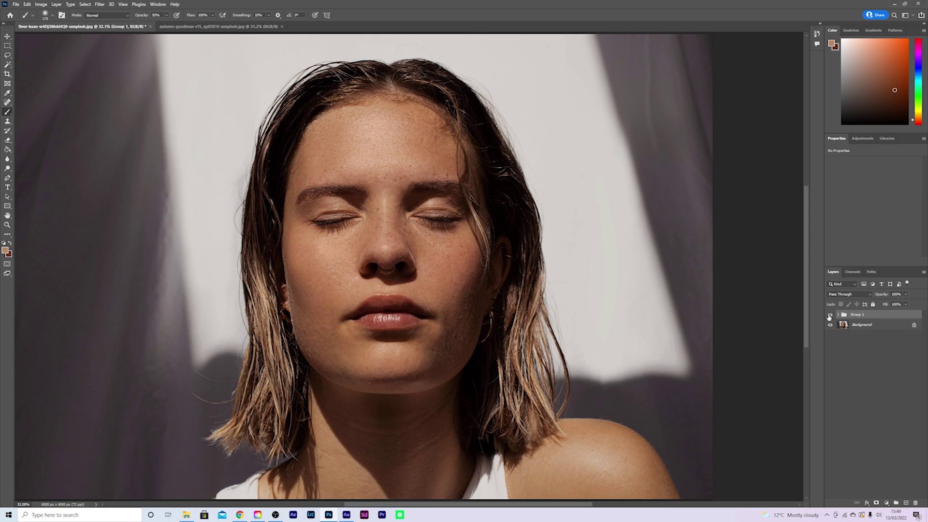
Switch to the flower-crown portrait document, zoom in on the face and activate the Brush tool.
click(239, 27)
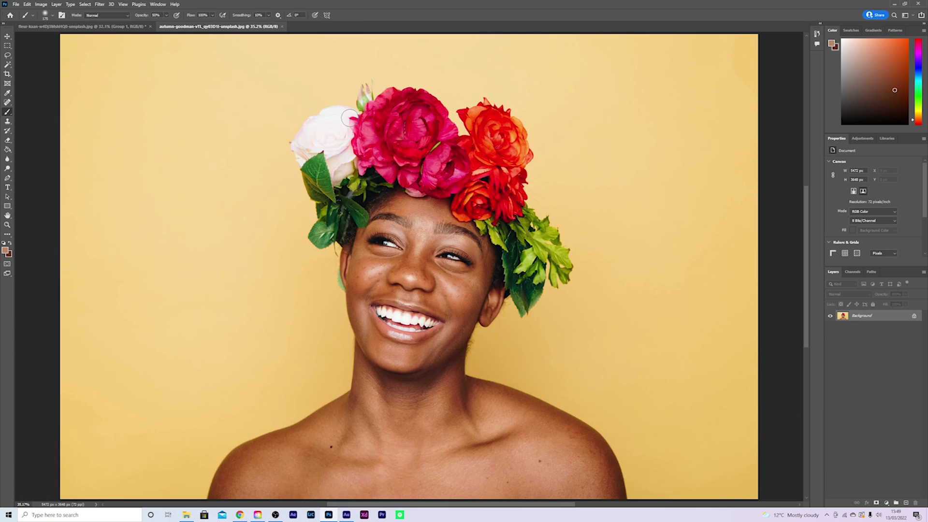
key(z)
click(440, 269)
click(439, 269)
key(b)
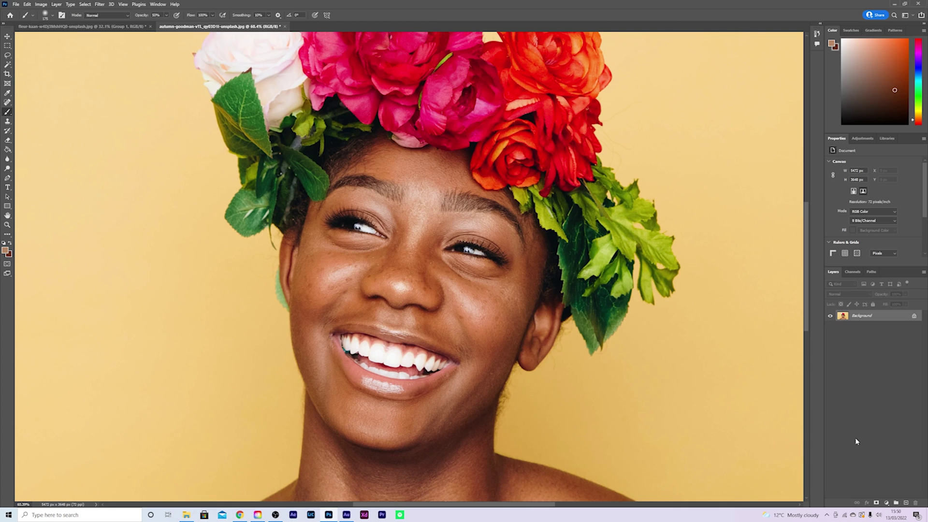
Add a new layer to the flower-crown portrait and set its blend mode to Darken.
click(907, 503)
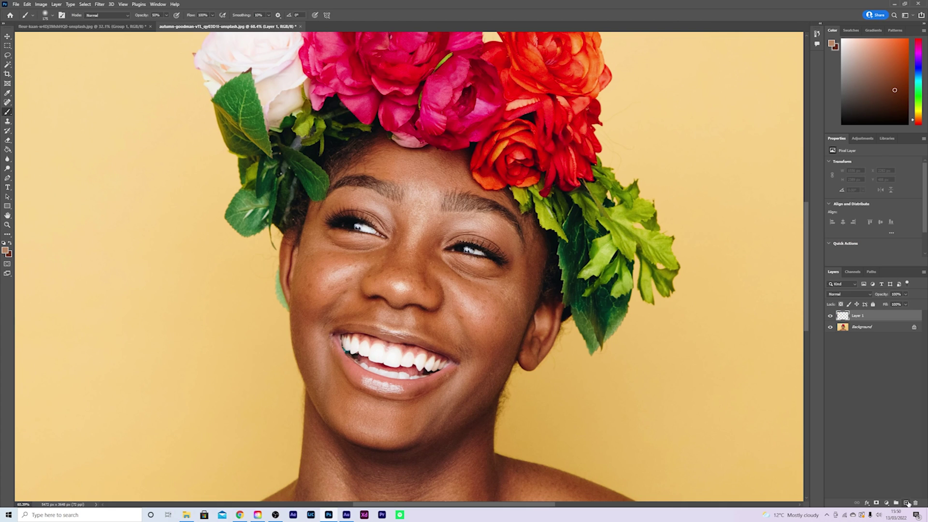
right_click(809, 347)
click(858, 295)
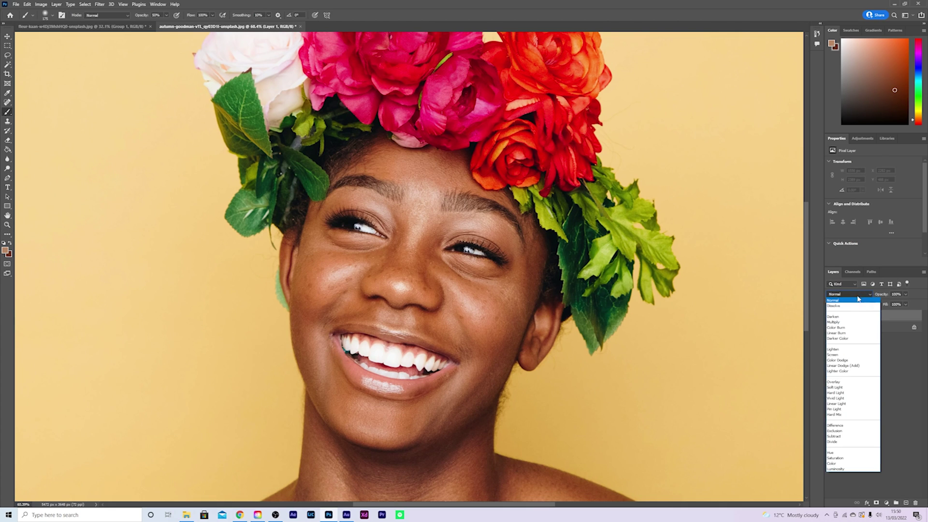
click(850, 319)
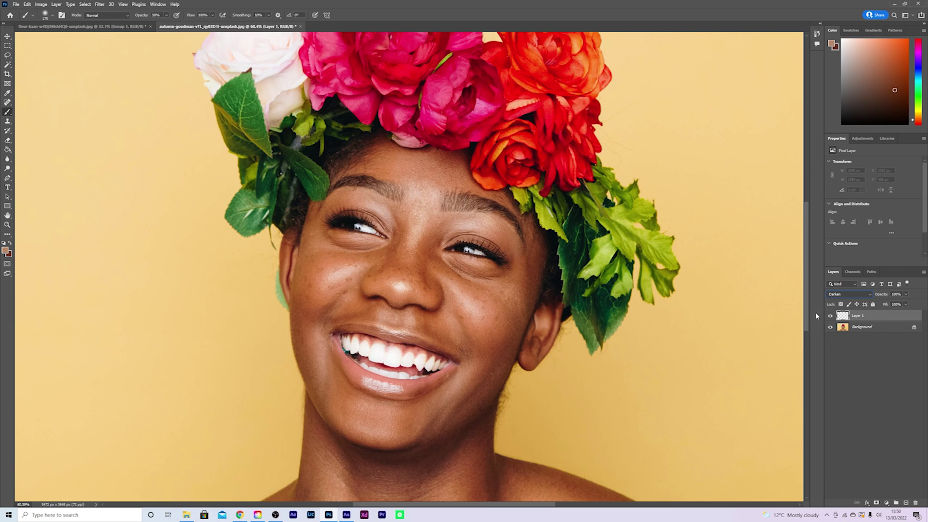
Sample skin tones and paint over the highlights on the forehead, brow, cheek, nose, upper lip and chin.
alt+click(420, 180)
drag(426, 186, 430, 188)
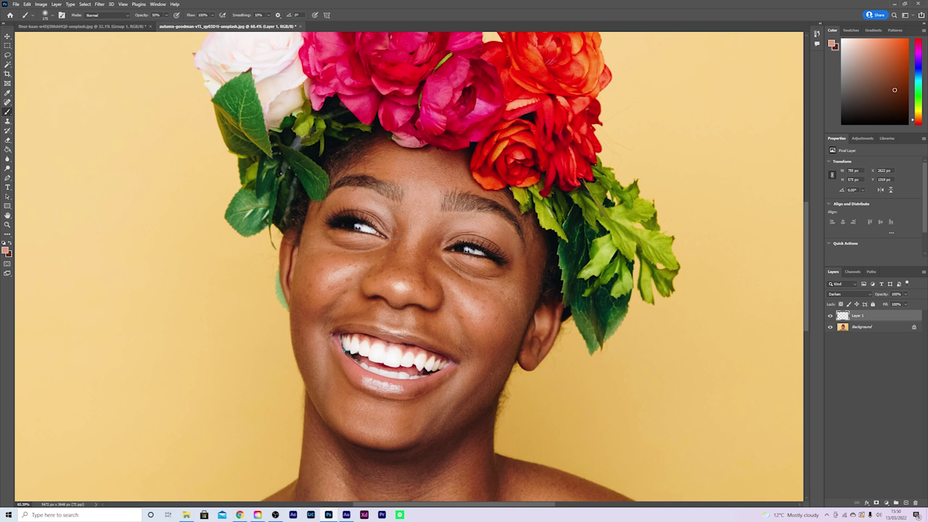
drag(382, 207, 360, 208)
drag(350, 271, 337, 276)
drag(404, 281, 397, 287)
drag(373, 324, 405, 333)
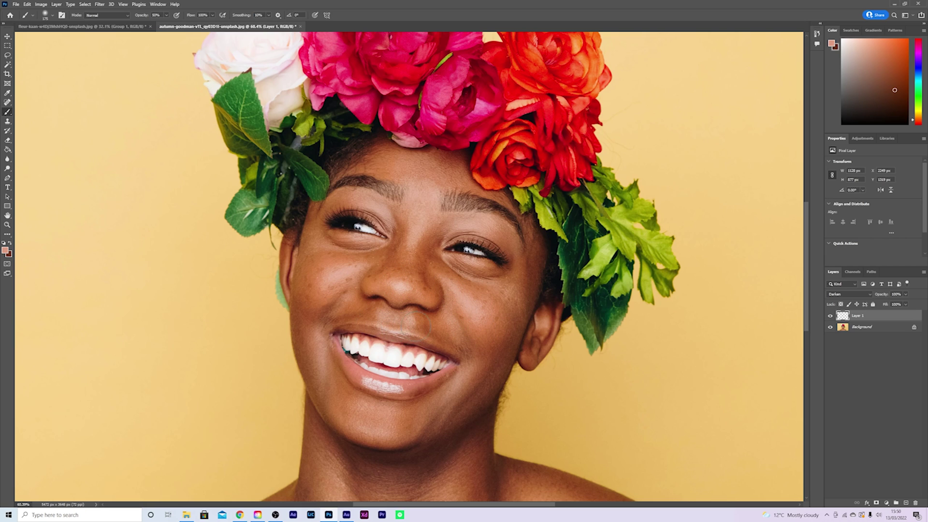
mouse_move(315, 320)
mouse_down()
mouse_move(326, 394)
mouse_move(358, 420)
mouse_move(416, 420)
mouse_up()
drag(419, 189, 421, 196)
Set the opacity of the Darken layer to 60%.
click(896, 294)
double_click(897, 293)
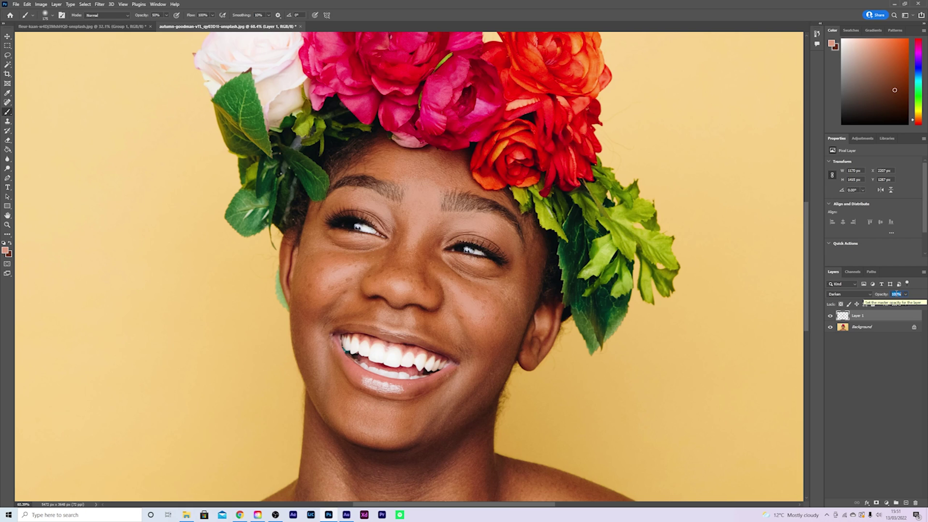
text(60)
key(Return)
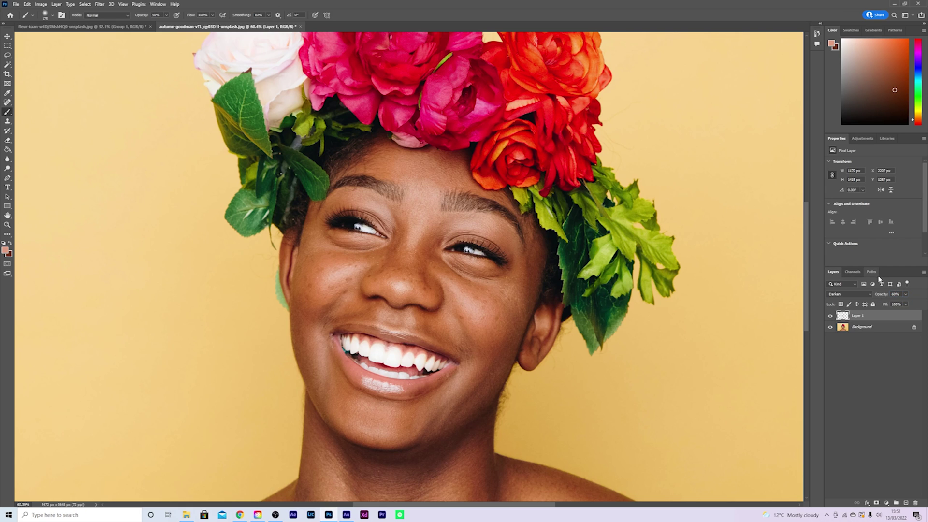
Add another new layer on top of Layer 1 and set its blend mode to Color.
click(907, 503)
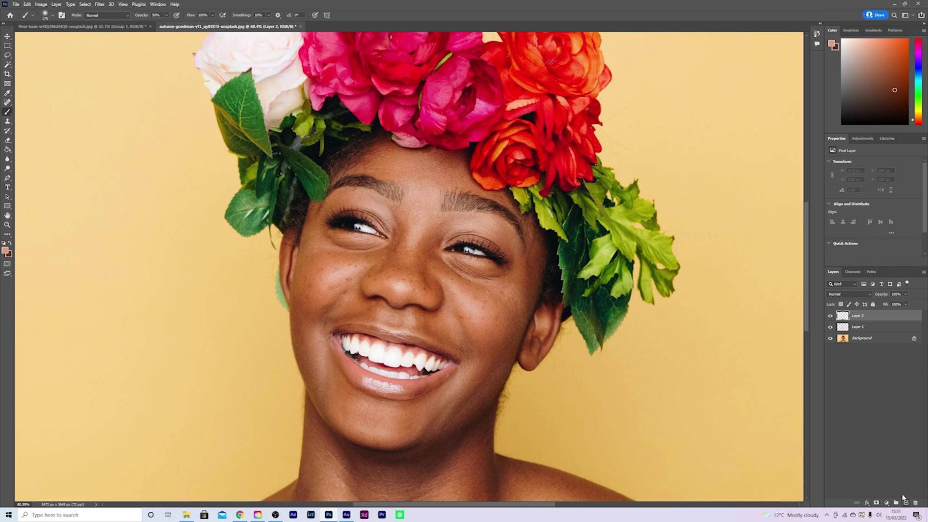
click(848, 293)
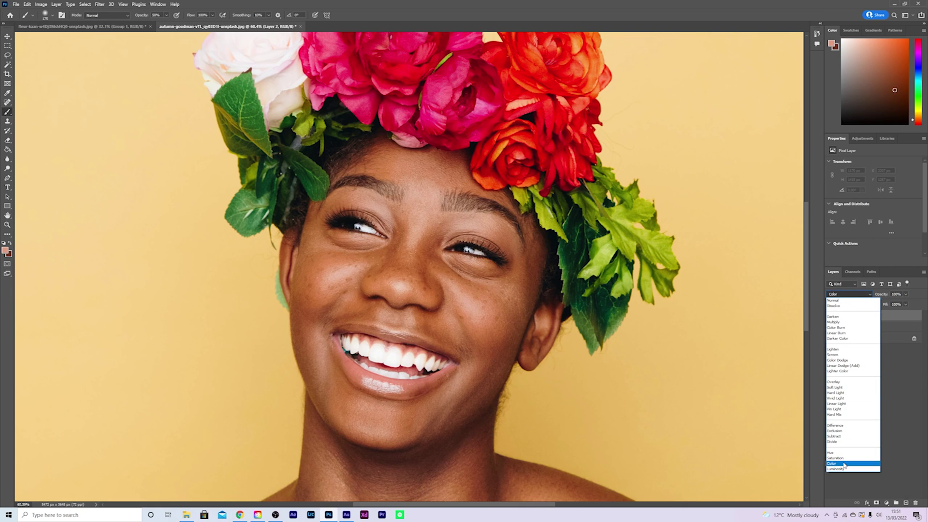
click(844, 463)
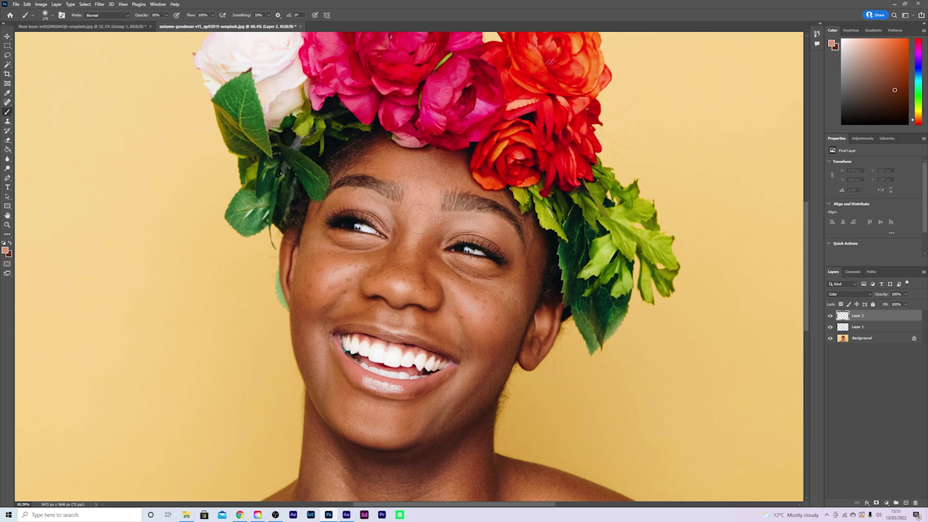
Sample skin tone and paint color over the nose bridge, the area between the eyebrows and the forehead.
drag(408, 236, 422, 220)
drag(425, 196, 426, 199)
click(395, 216)
drag(434, 241, 459, 224)
alt+click(422, 173)
Paint sampled skin tones over the cheeks, nose and the area around the mouth to even their color.
alt+click(331, 262)
click(345, 268)
alt+click(398, 279)
click(399, 282)
alt+click(465, 287)
alt+click(441, 331)
click(403, 323)
drag(403, 322, 342, 312)
alt+click(332, 293)
alt+click(396, 264)
alt+click(430, 232)
Group Layer 1 and Layer 2 together.
shift+click(878, 330)
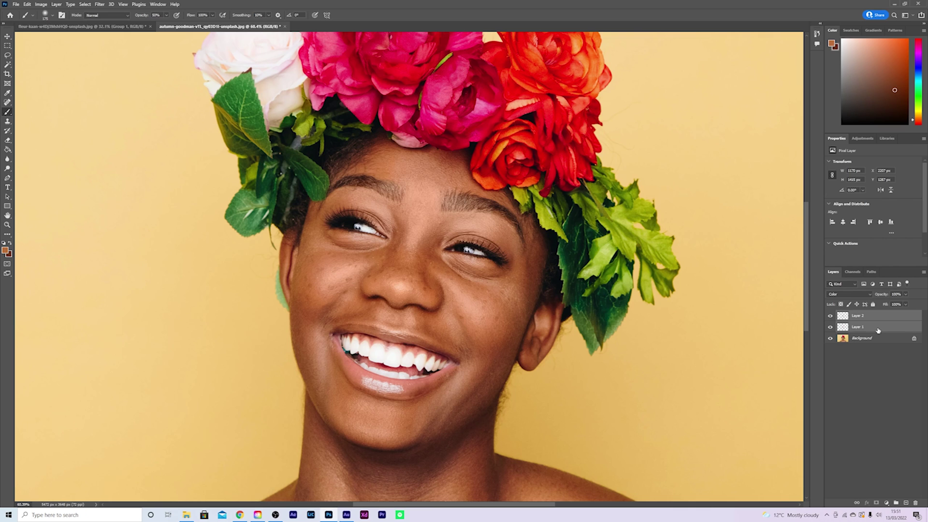
key(ctrl+g)
Zoom out and toggle Group 1's visibility to compare the flower-crown portrait before and after the retouch.
click(830, 316)
key(z)
drag(581, 266, 564, 279)
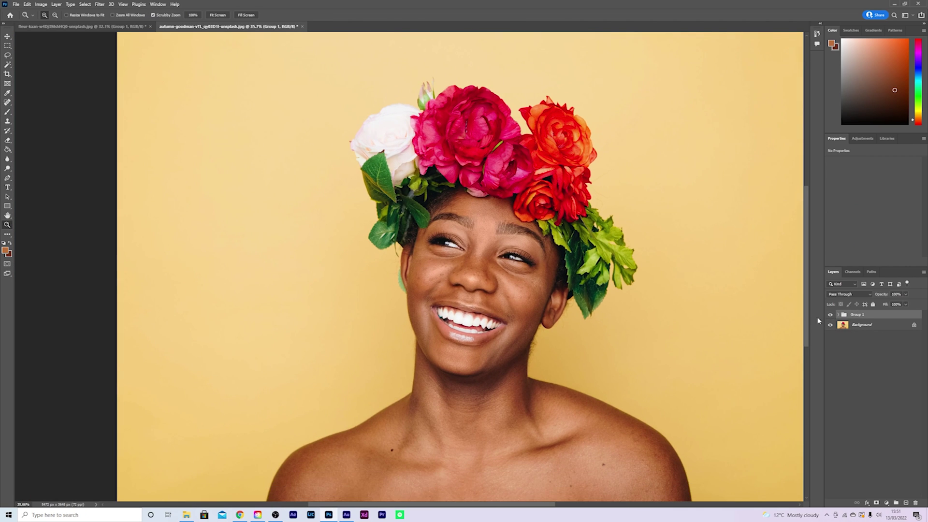
click(831, 315)
click(831, 315)
click(831, 315)
click(831, 315)
click(831, 315)
click(831, 315)
click(831, 315)
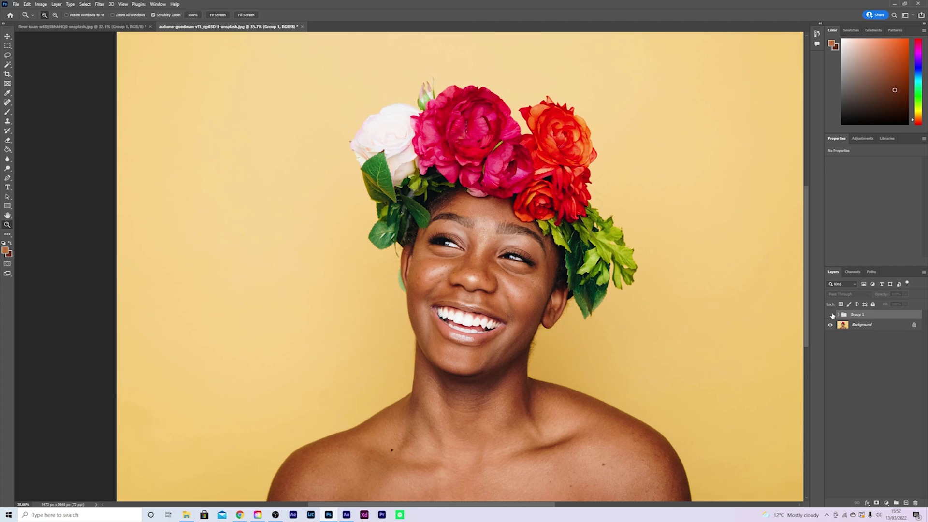
click(831, 314)
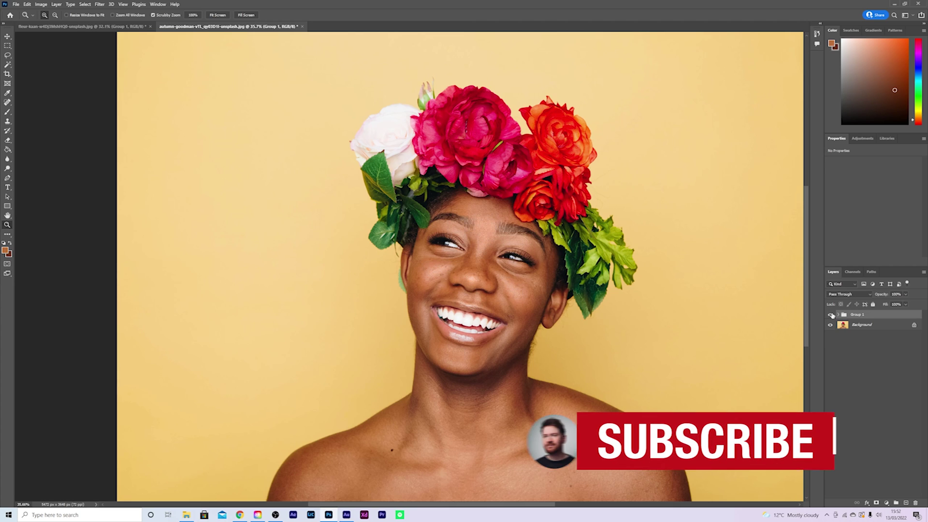